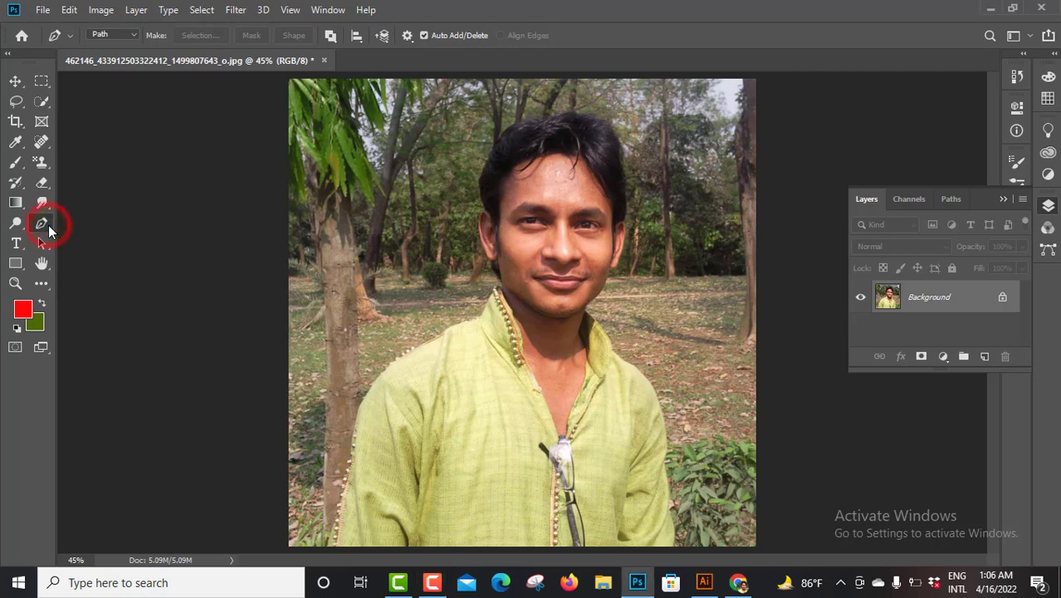
Activate the standard Pen tool and reset it to its default settings
right_click(43, 224)
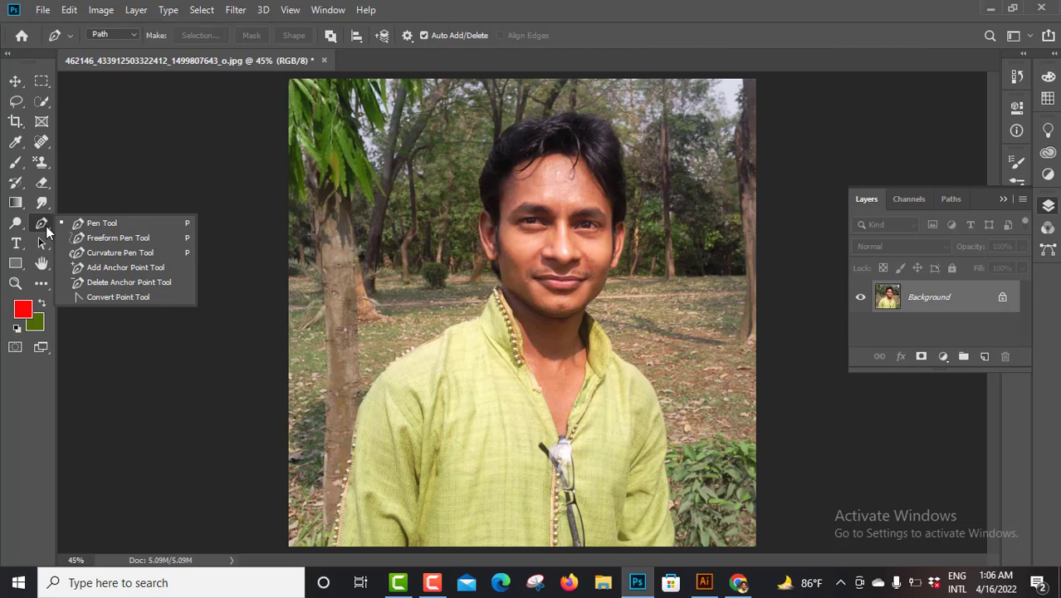
click(95, 223)
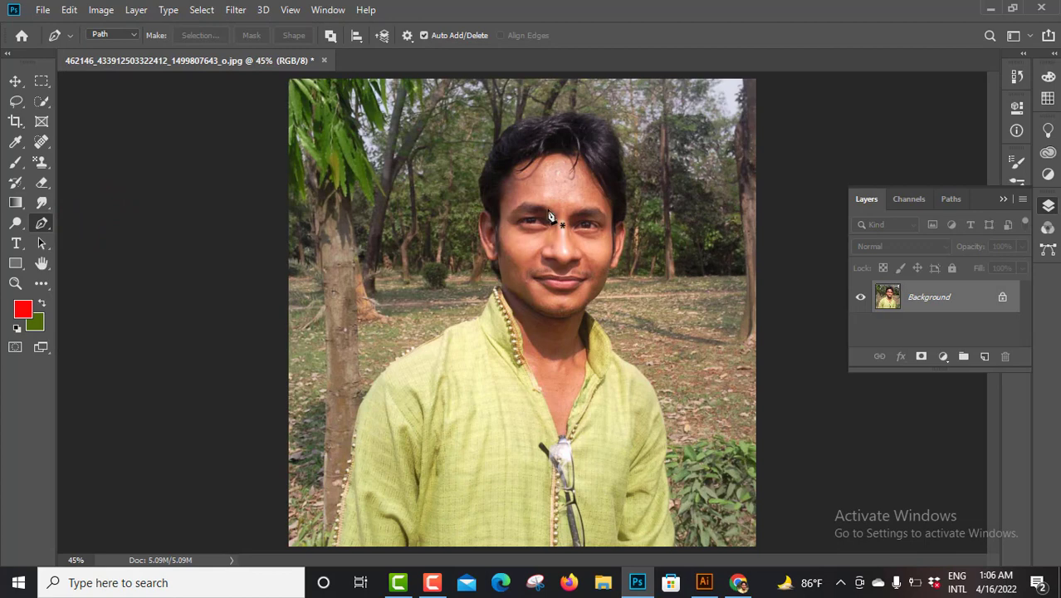
click(72, 34)
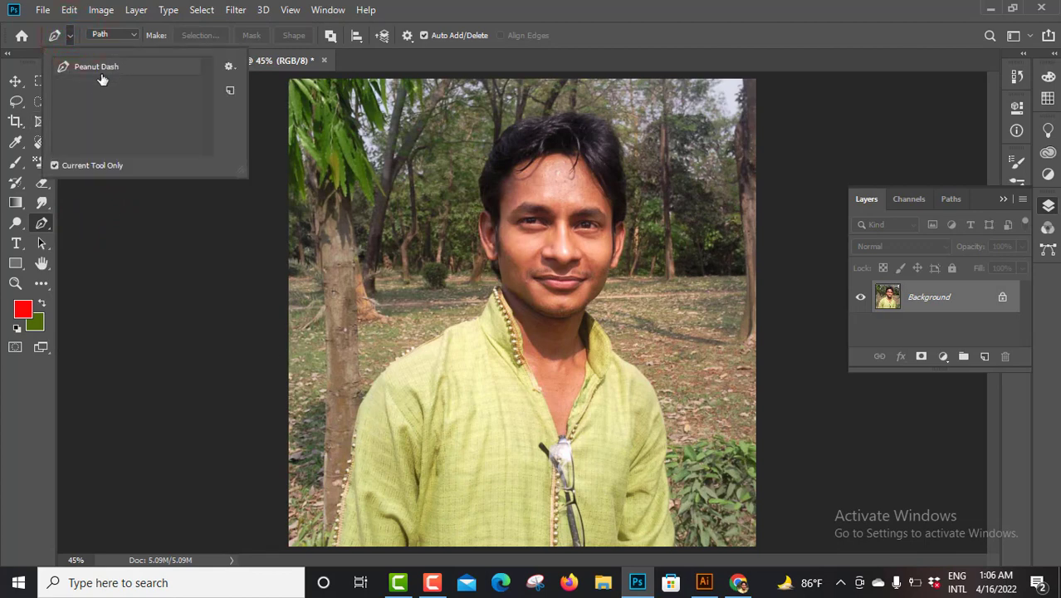
click(229, 66)
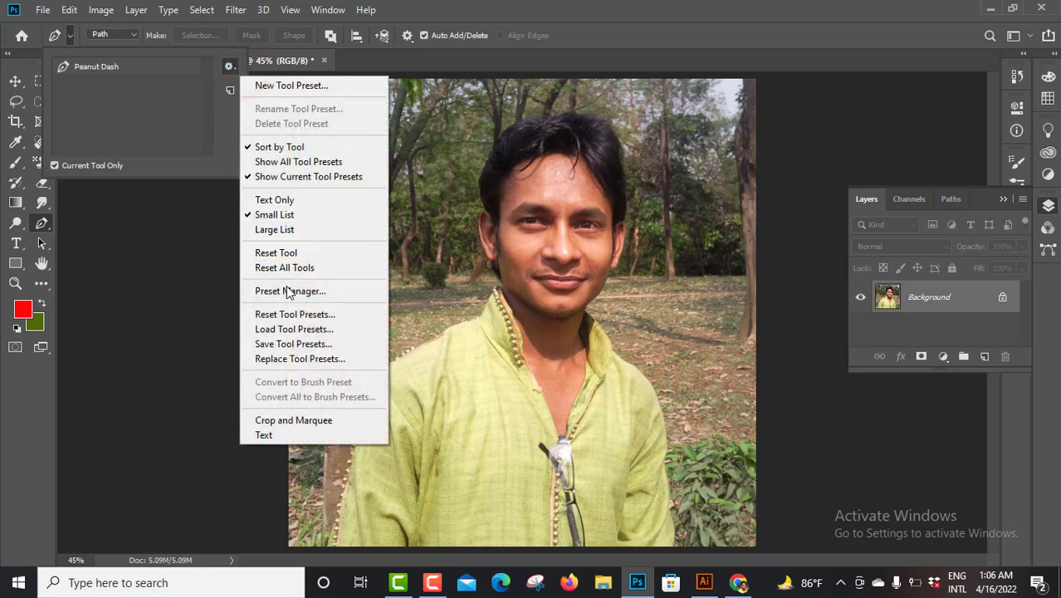
click(267, 250)
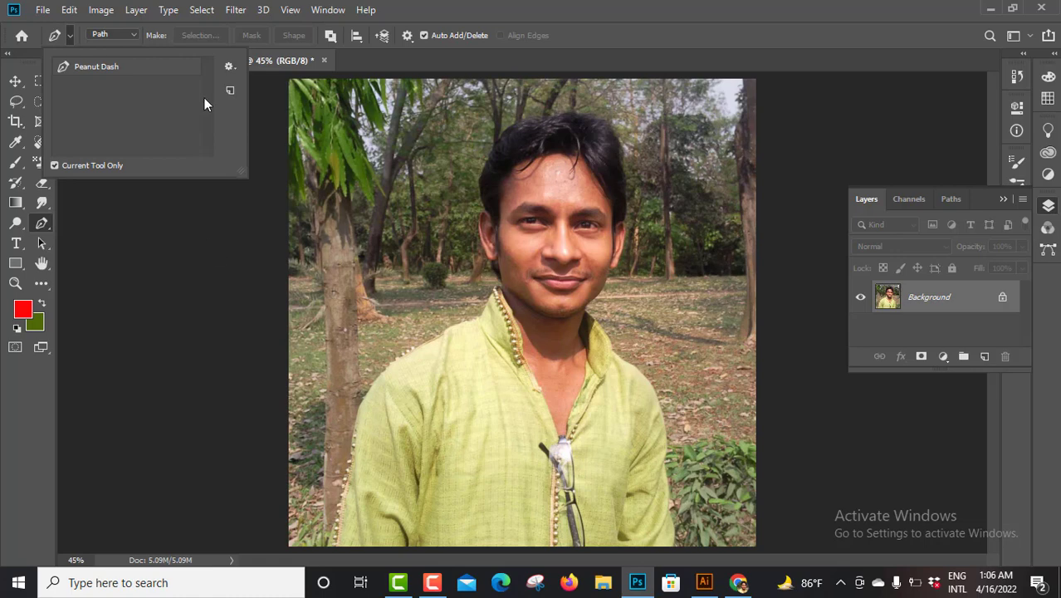
Check the Pen tool's drawing modes and keep it on Path
click(130, 35)
click(133, 35)
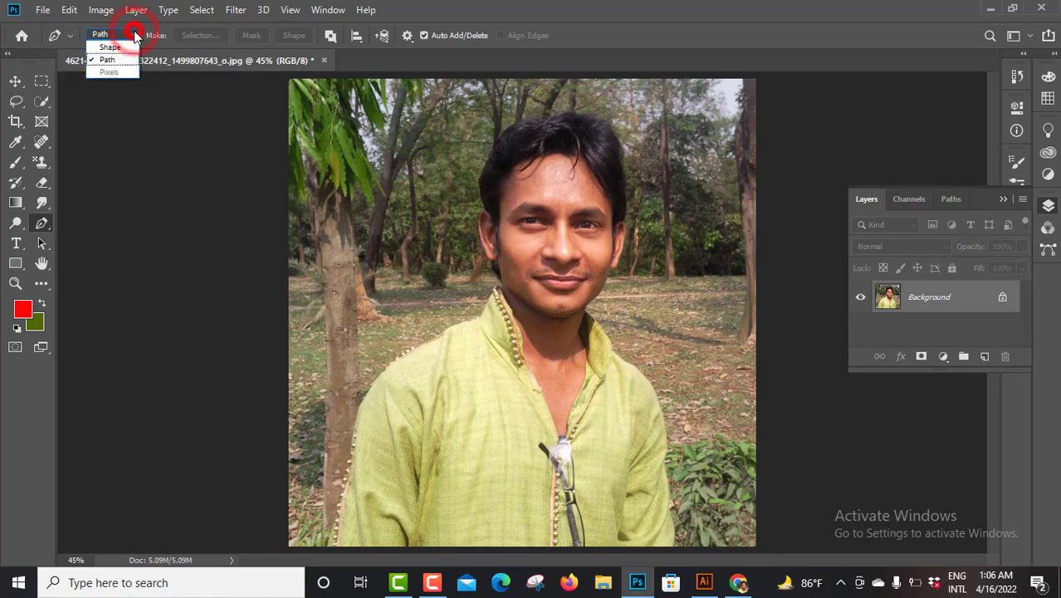
click(134, 35)
click(135, 34)
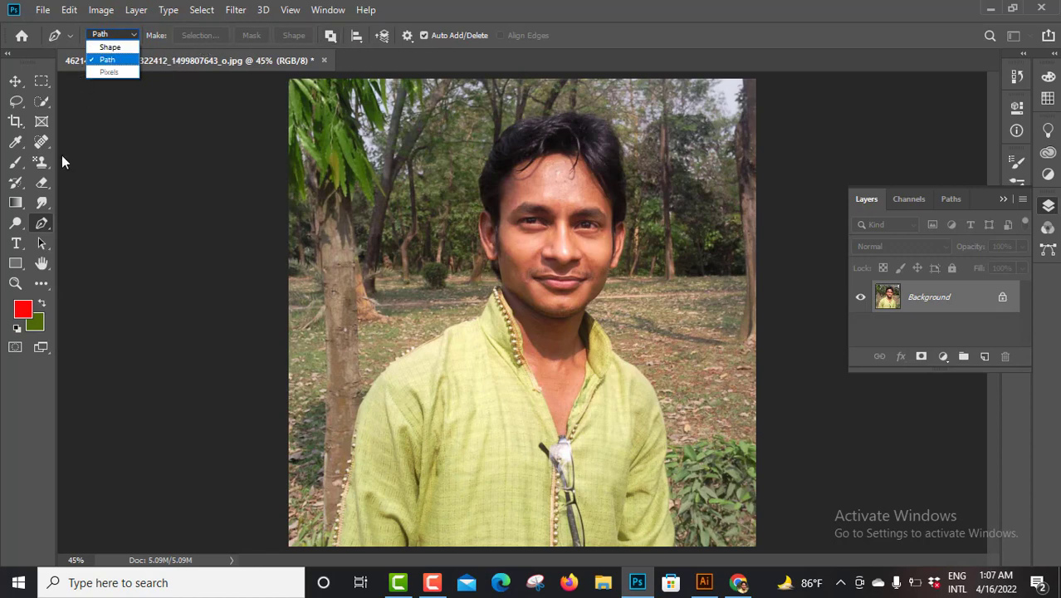
click(41, 223)
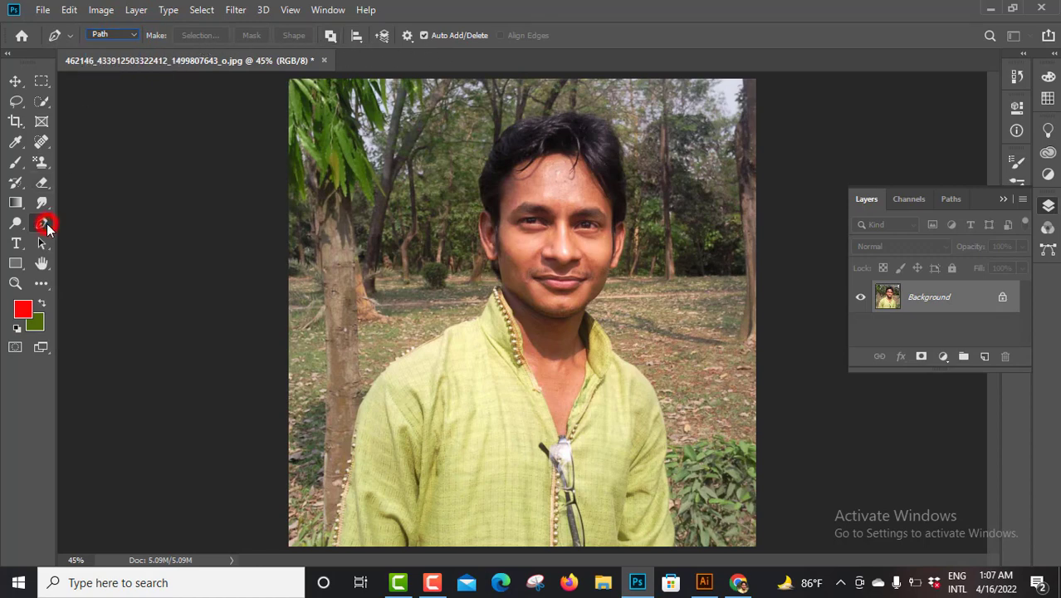
Start a path at the photo's bottom edge and trace the man's sleeve upward on the photo's left side
click(327, 544)
click(331, 526)
click(338, 509)
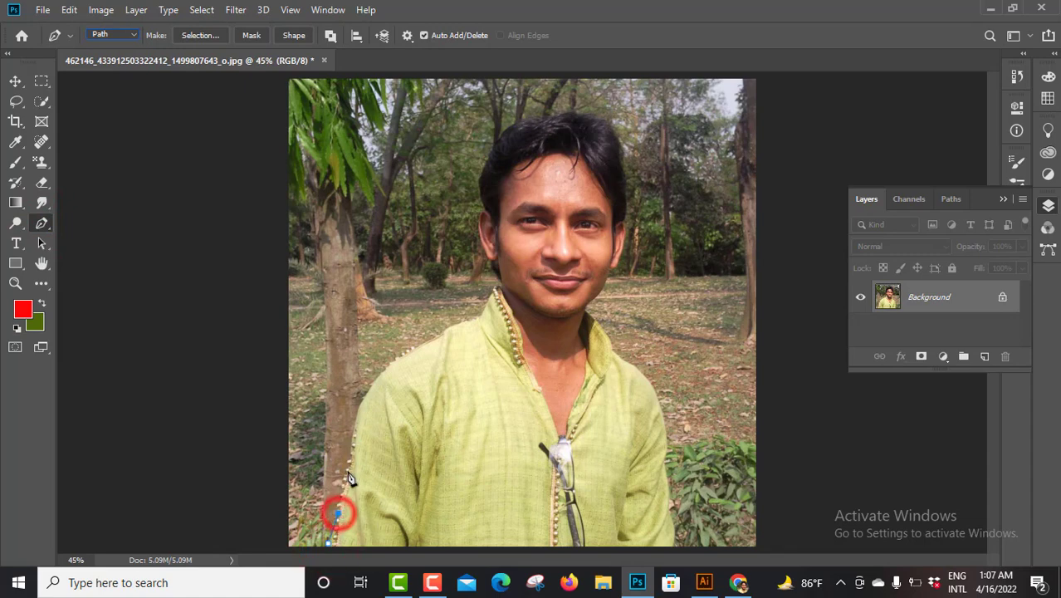
click(347, 470)
click(356, 422)
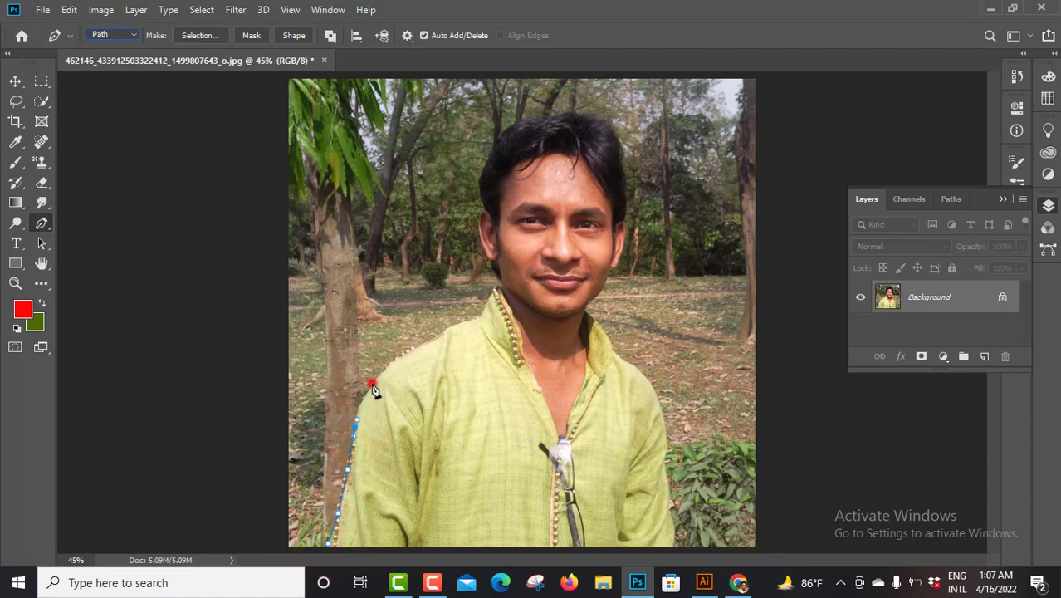
Continue the path over the shoulder on the photo's left side to the base of the collar
click(371, 383)
click(391, 361)
click(414, 347)
click(440, 333)
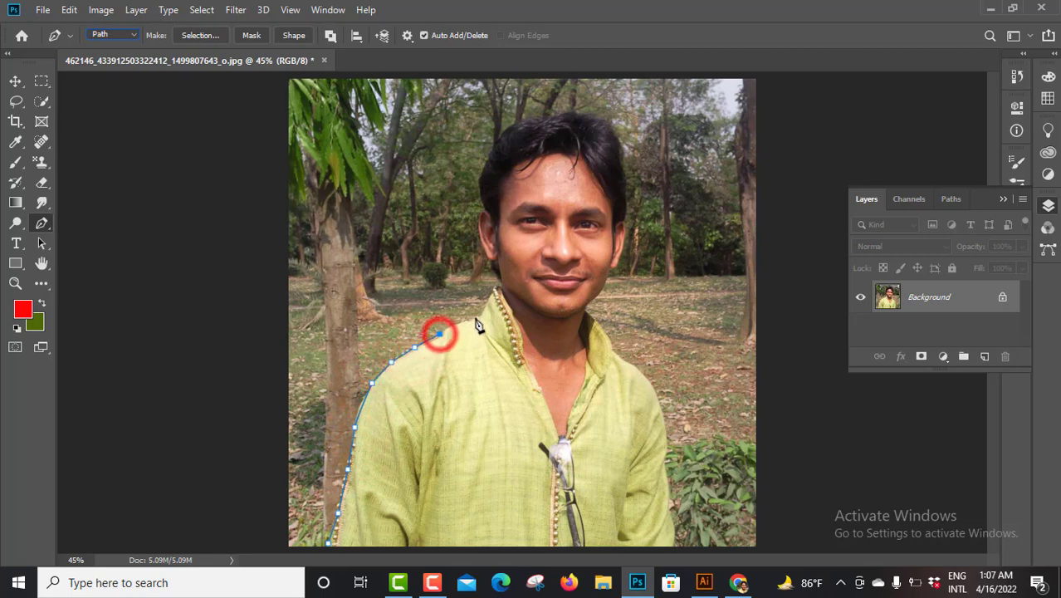
click(466, 322)
click(480, 317)
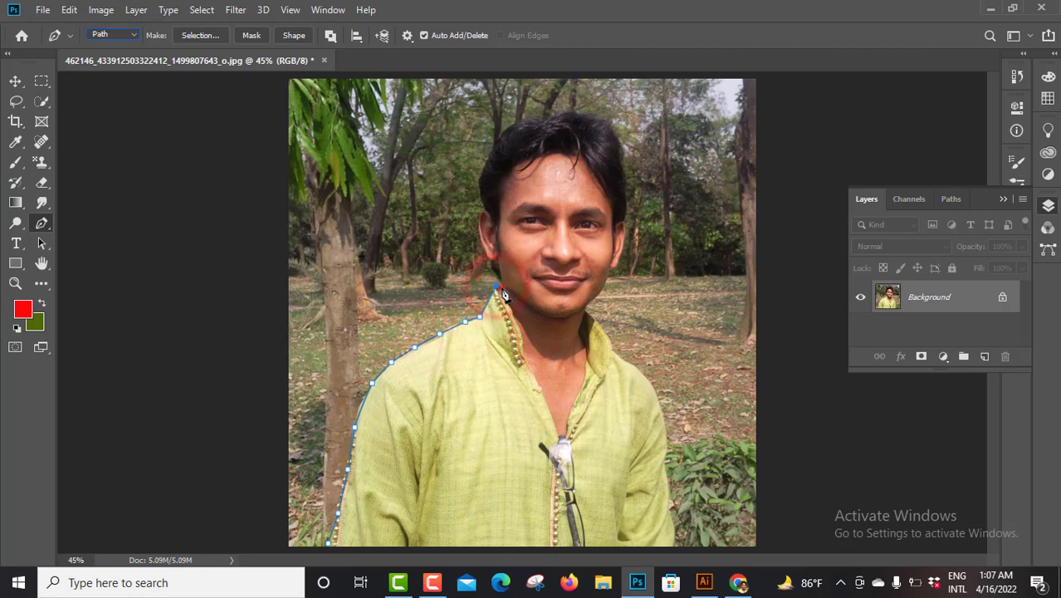
Trace the path up along the collar, neck and ear to the side of the hair on the photo's left
click(496, 285)
click(500, 280)
click(493, 270)
click(491, 258)
click(485, 248)
click(479, 240)
click(478, 224)
click(481, 211)
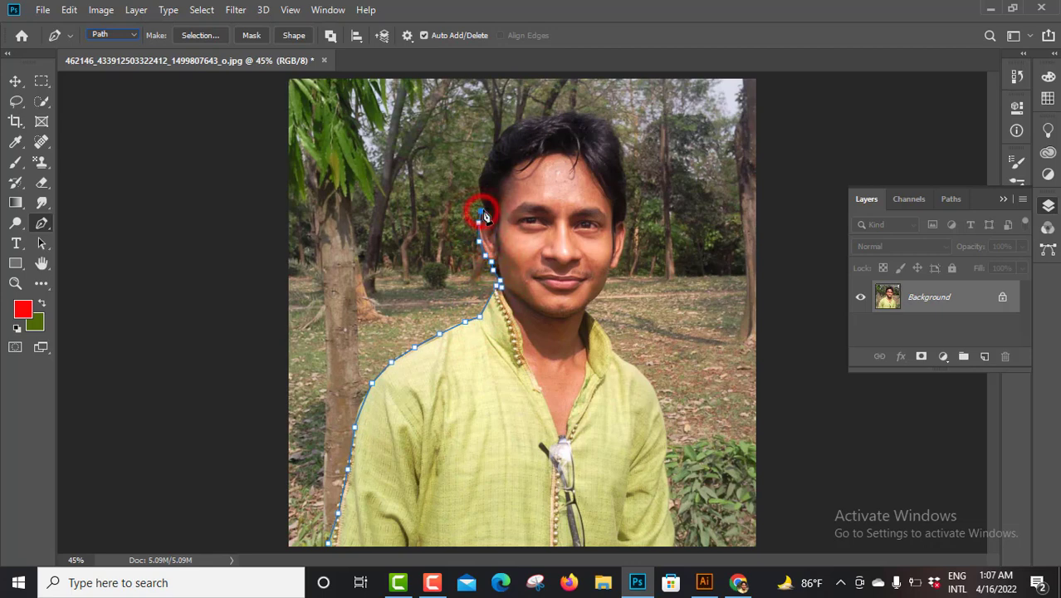
click(480, 198)
click(480, 181)
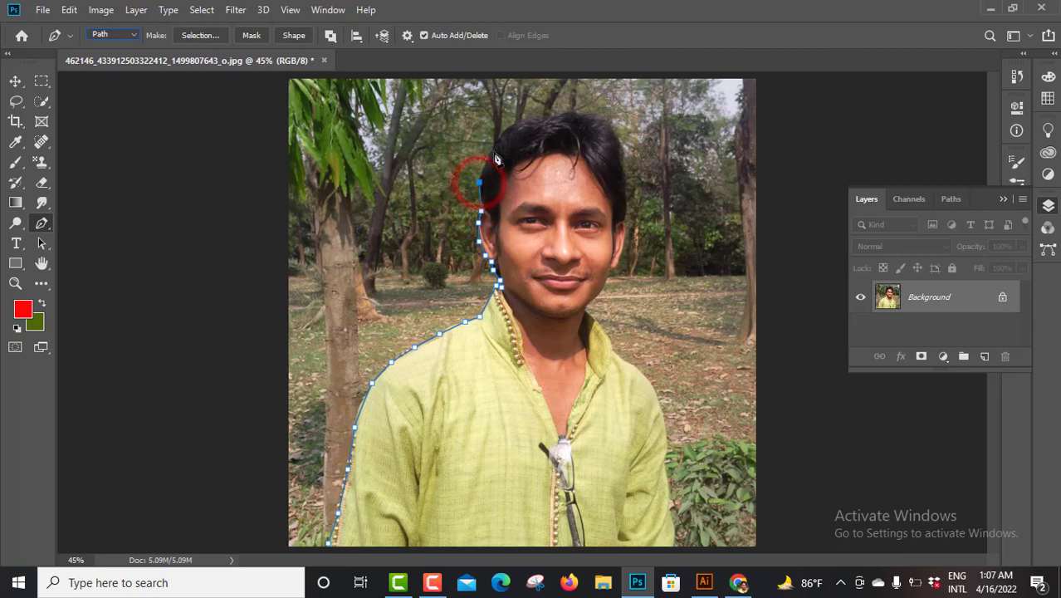
Trace the path around the top of the hair and down to the ear on the photo's right
click(495, 147)
click(516, 125)
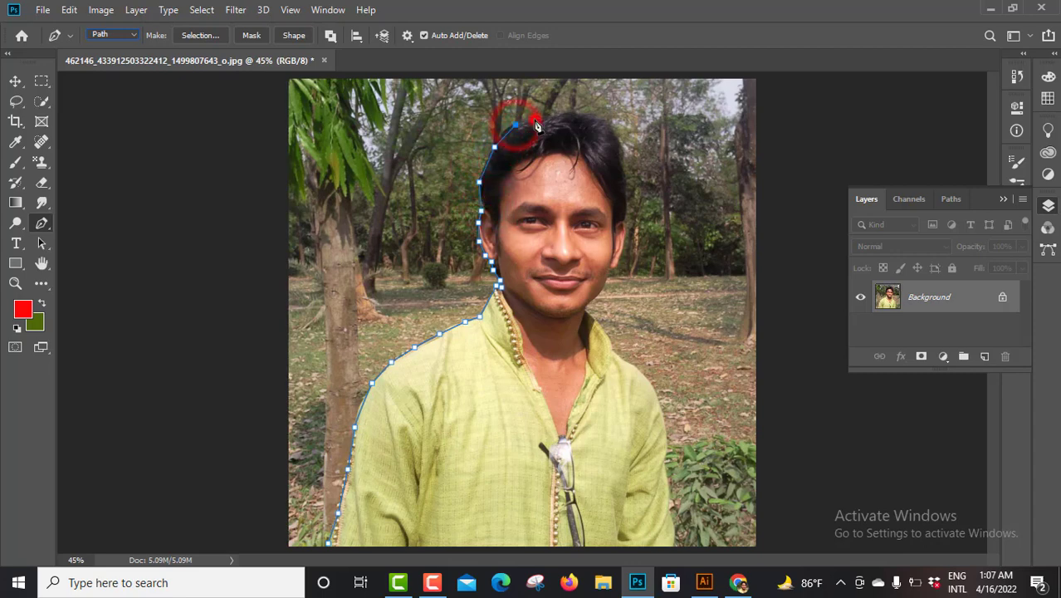
click(535, 120)
click(548, 118)
click(561, 117)
click(574, 116)
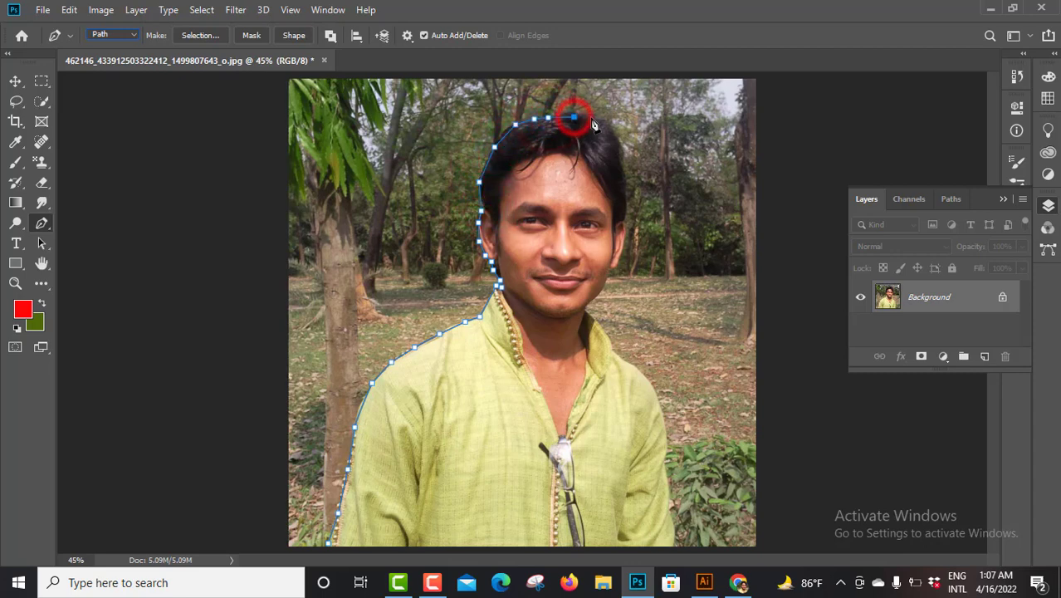
click(597, 118)
click(615, 135)
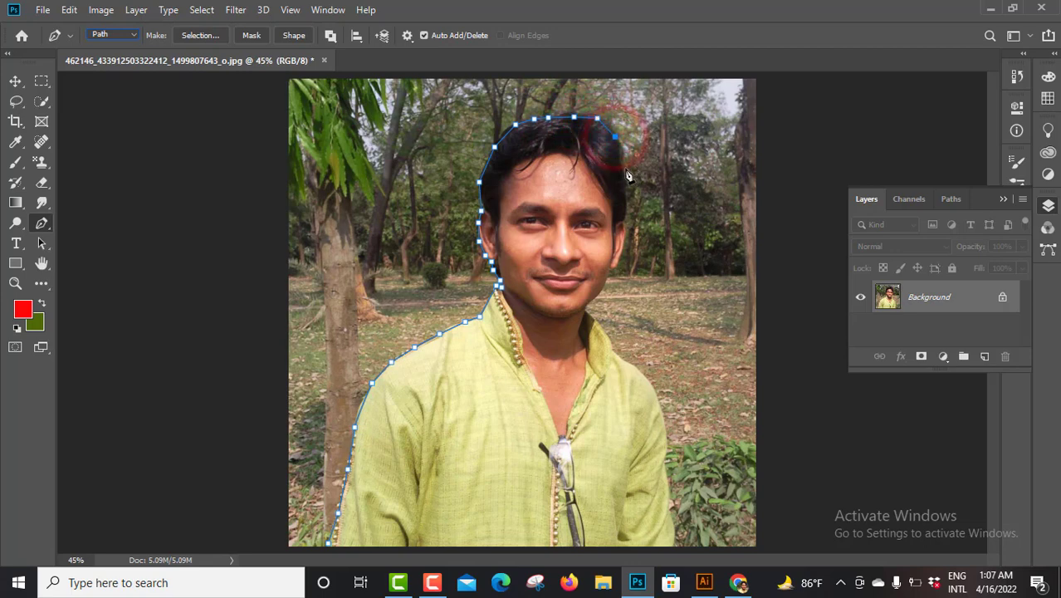
click(623, 170)
click(627, 214)
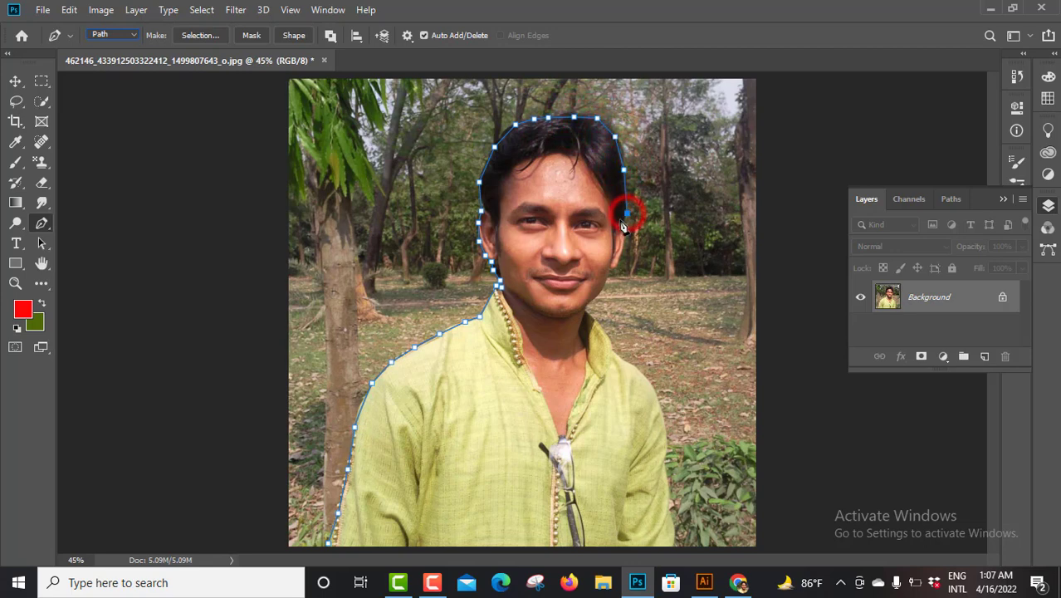
Continue the path around the ear and along the jaw to the collar on the photo's right side
click(625, 237)
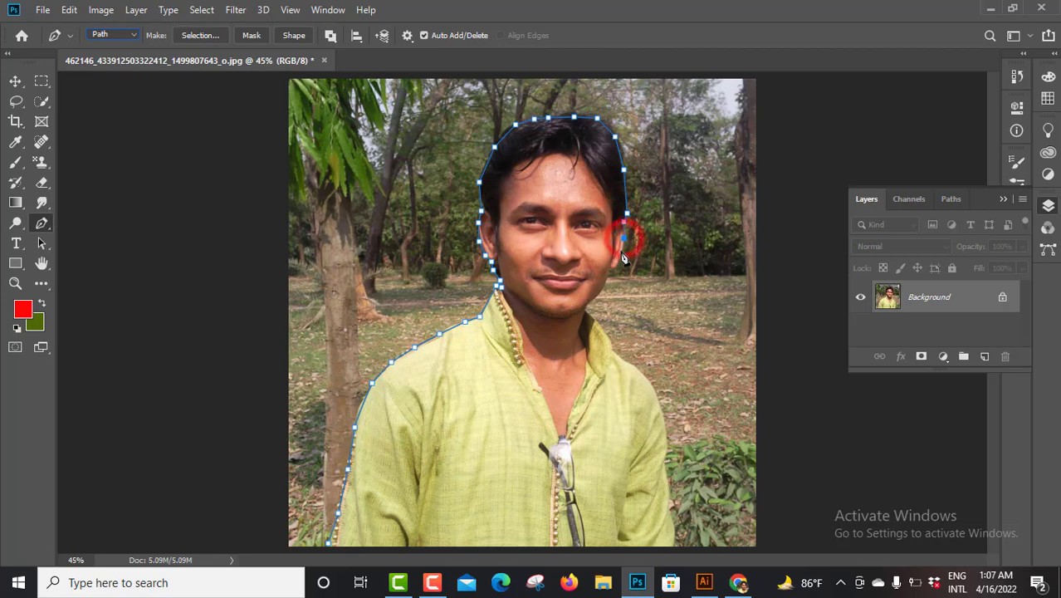
click(621, 253)
click(615, 263)
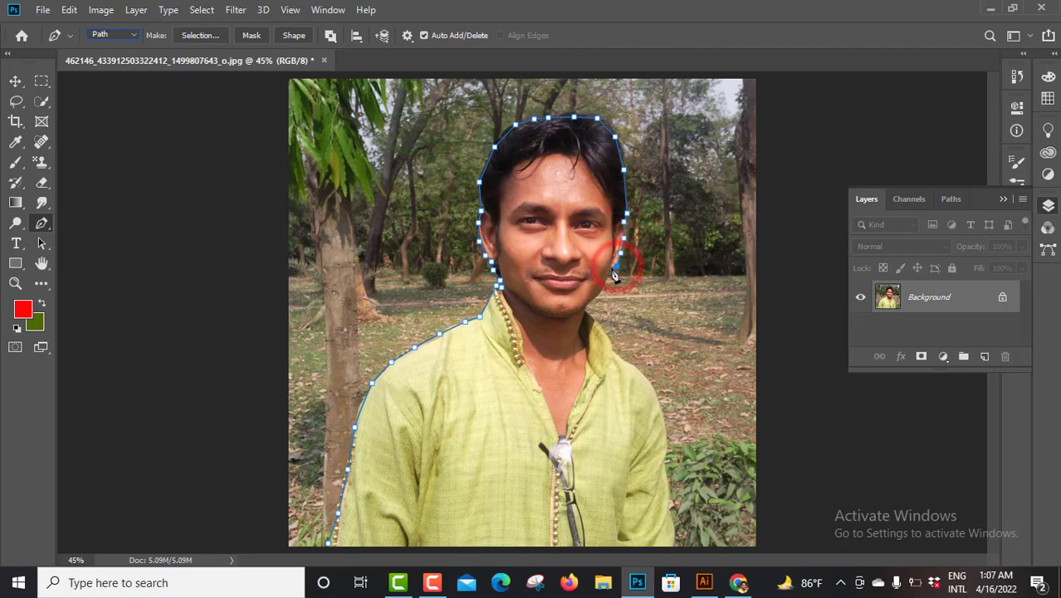
click(610, 267)
click(603, 283)
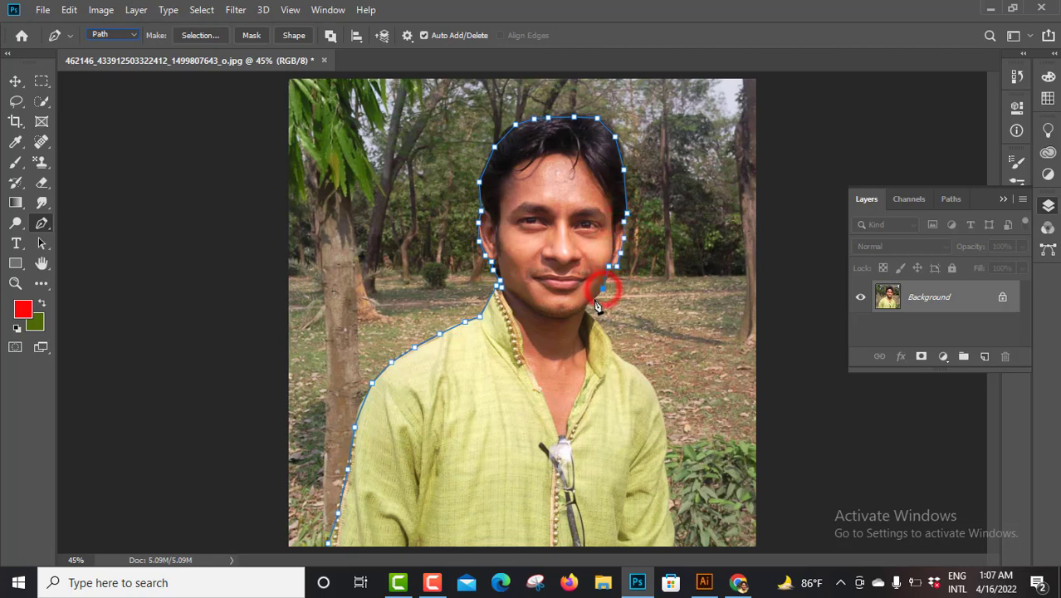
click(591, 306)
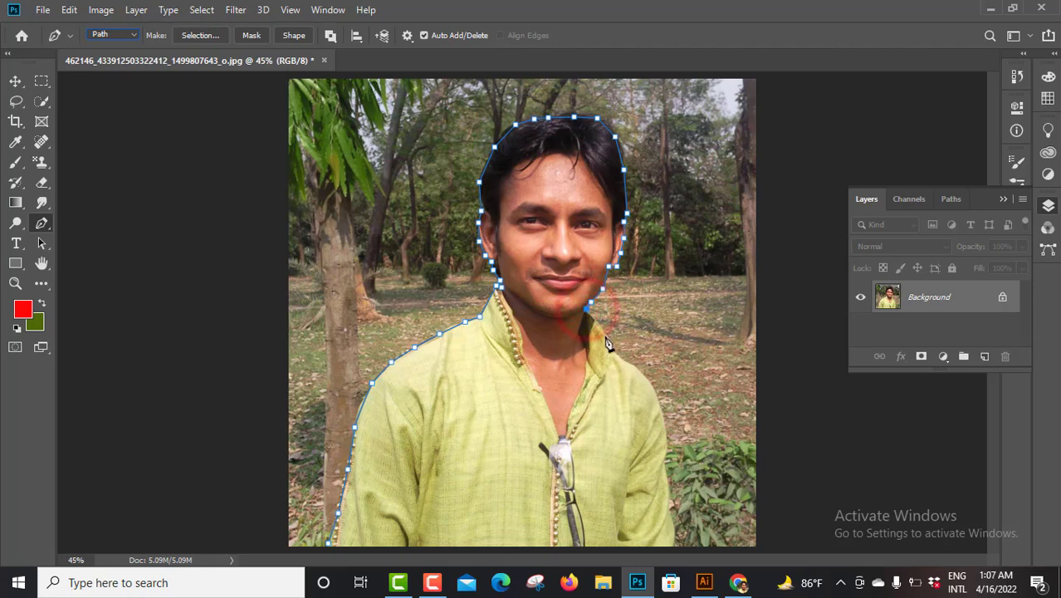
Trace the path down the collar and over the shoulder on the photo's right side
click(605, 334)
click(611, 350)
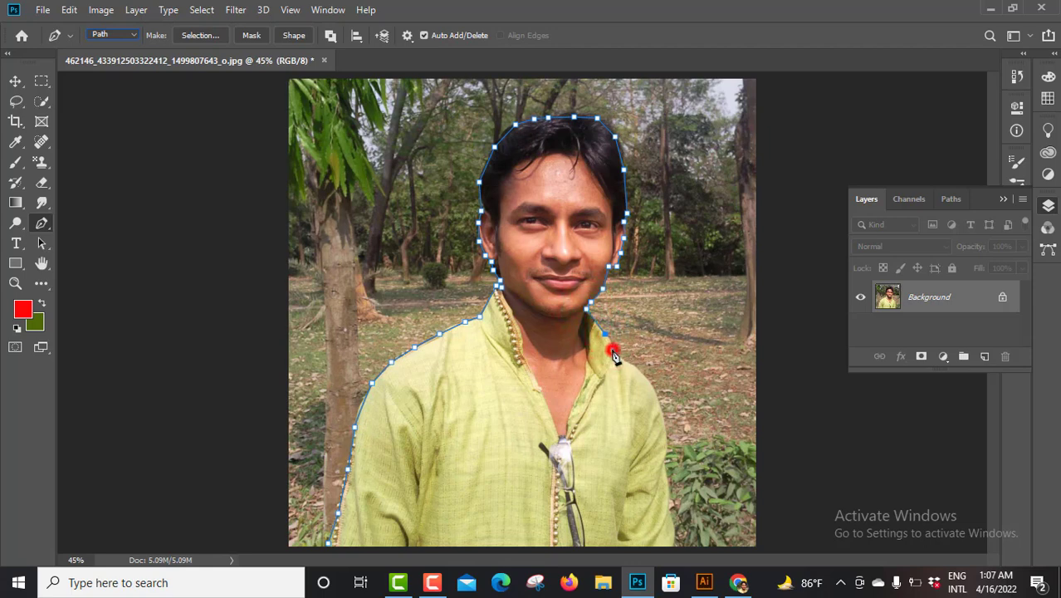
click(632, 363)
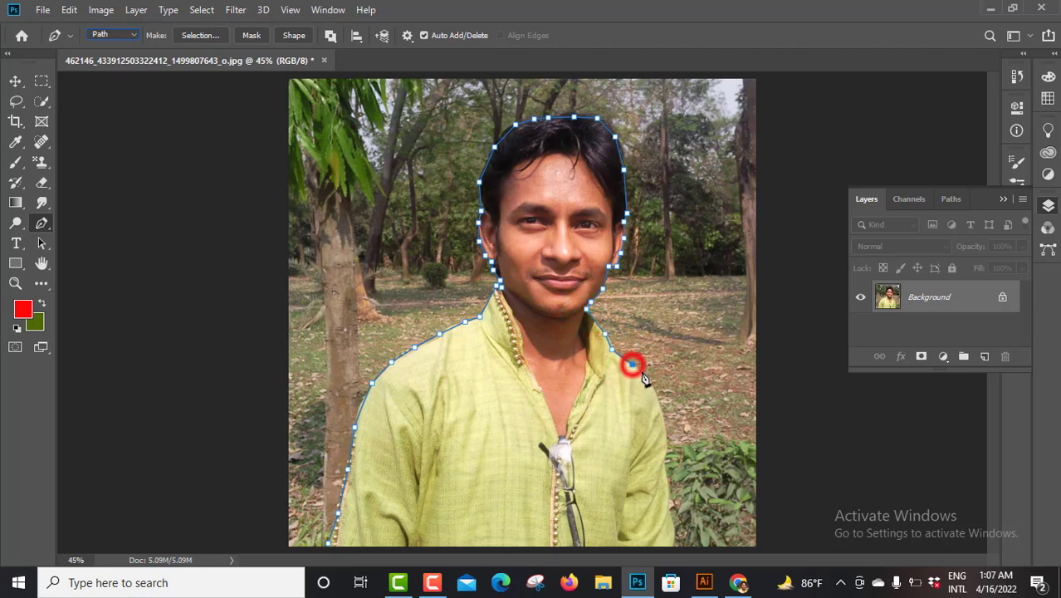
click(652, 386)
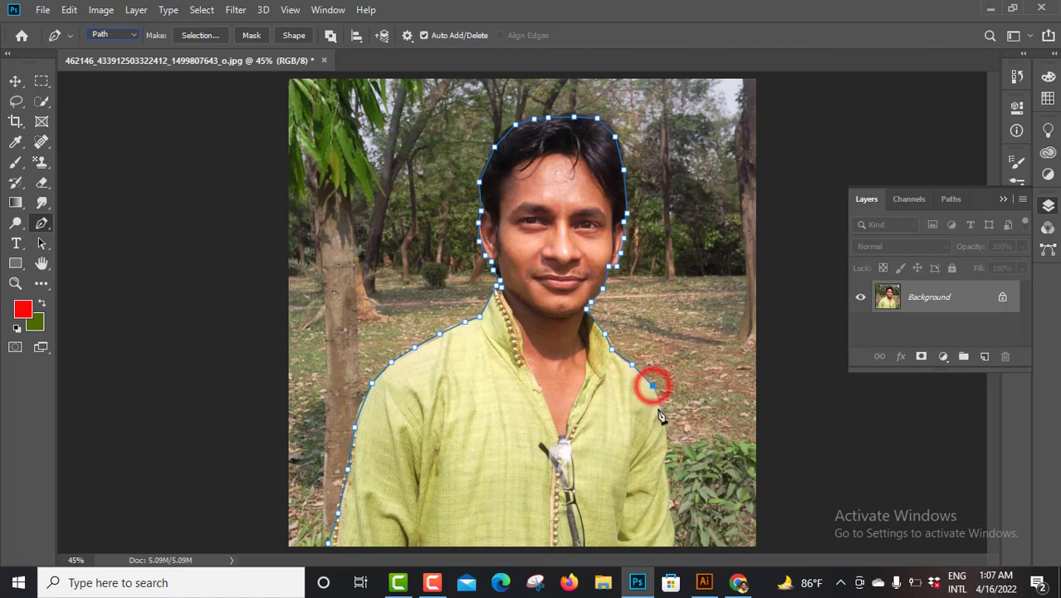
click(663, 407)
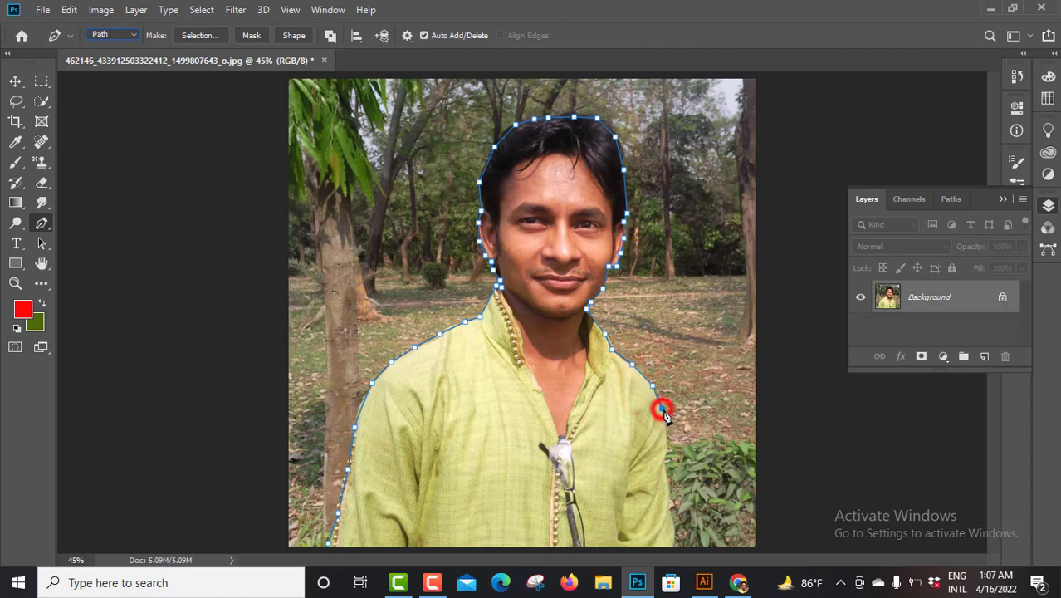
Trace the sleeve down to the photo's bottom edge and close the path at its starting anchor
click(666, 458)
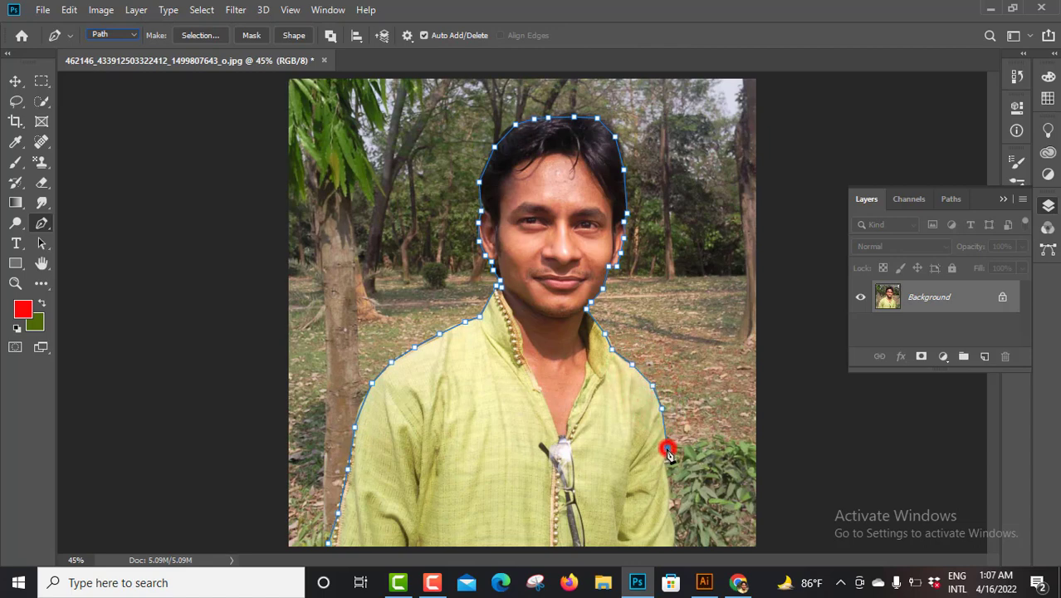
click(667, 504)
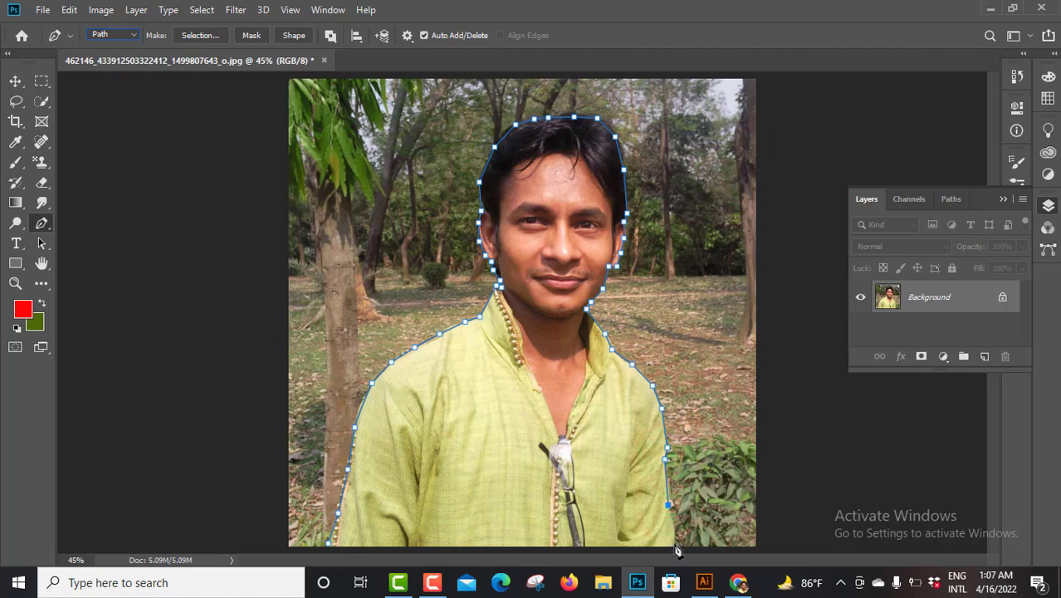
click(674, 547)
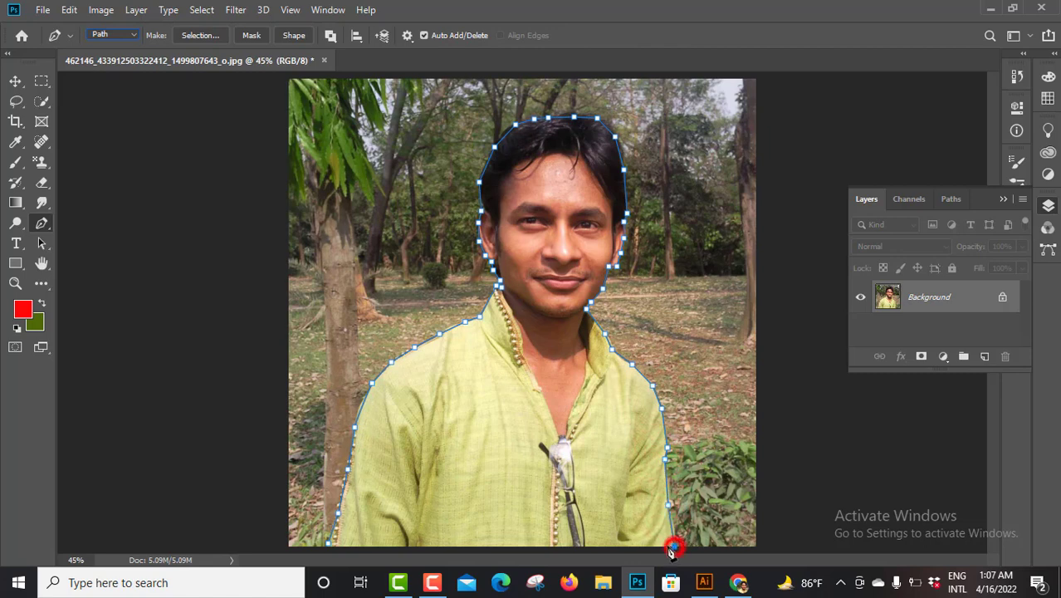
click(330, 547)
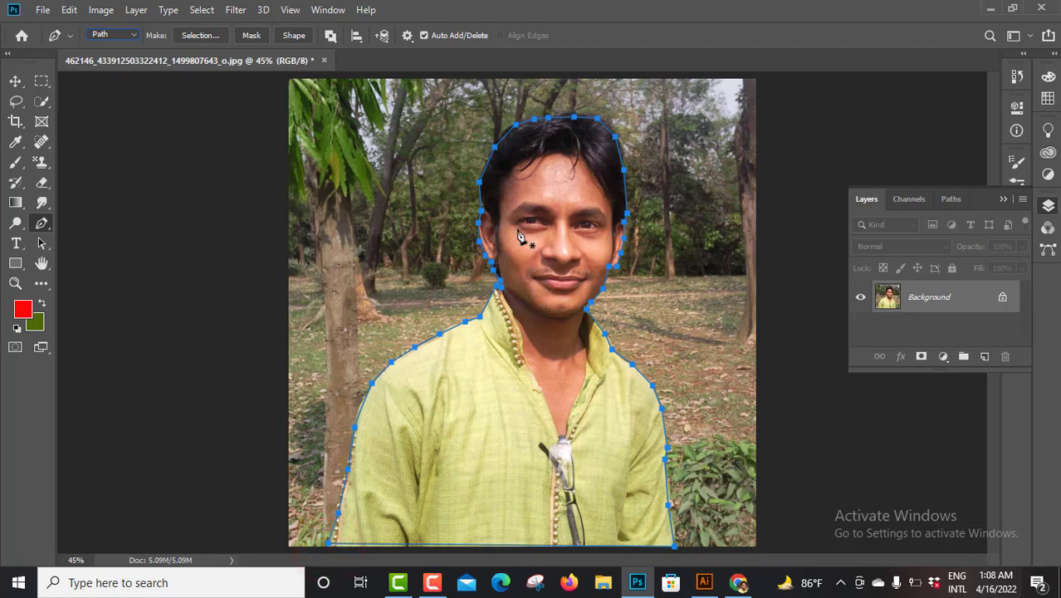
Convert the closed path into a new anti-aliased selection with a feather radius of 0 pixels
right_click(531, 163)
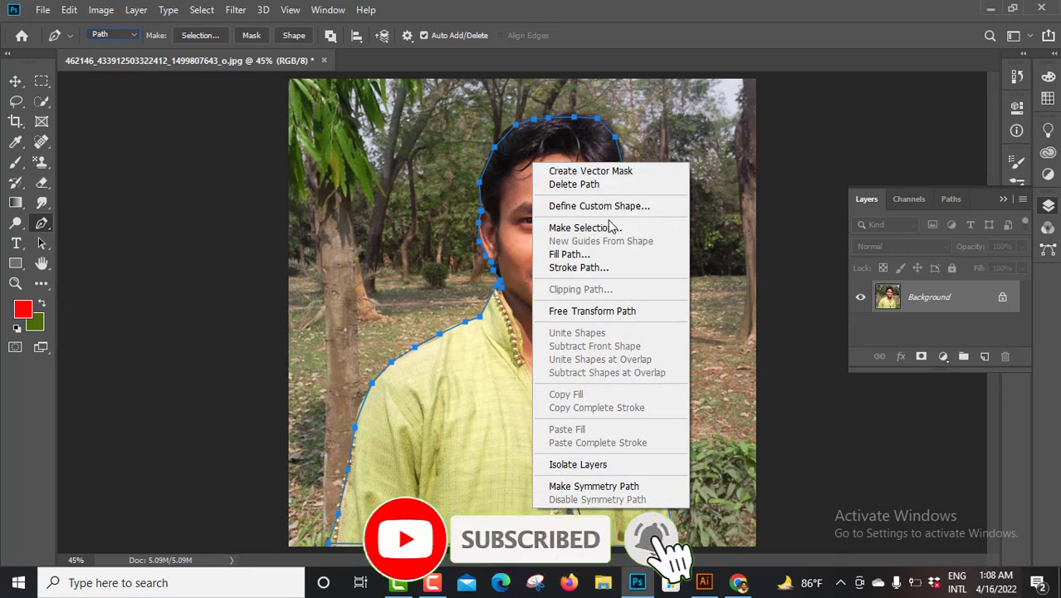
click(583, 229)
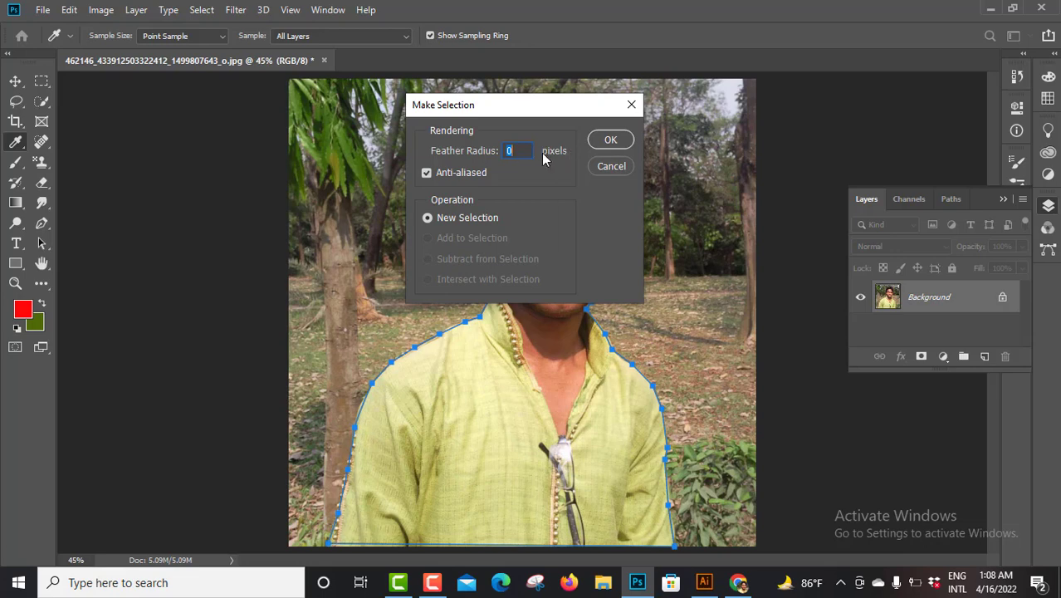
click(608, 139)
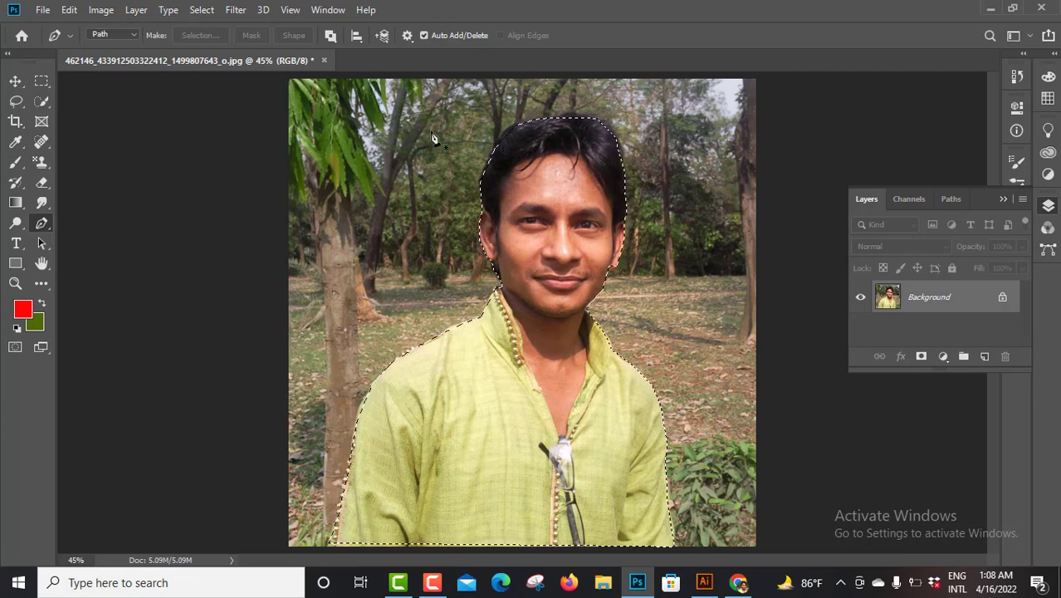
right_click(542, 155)
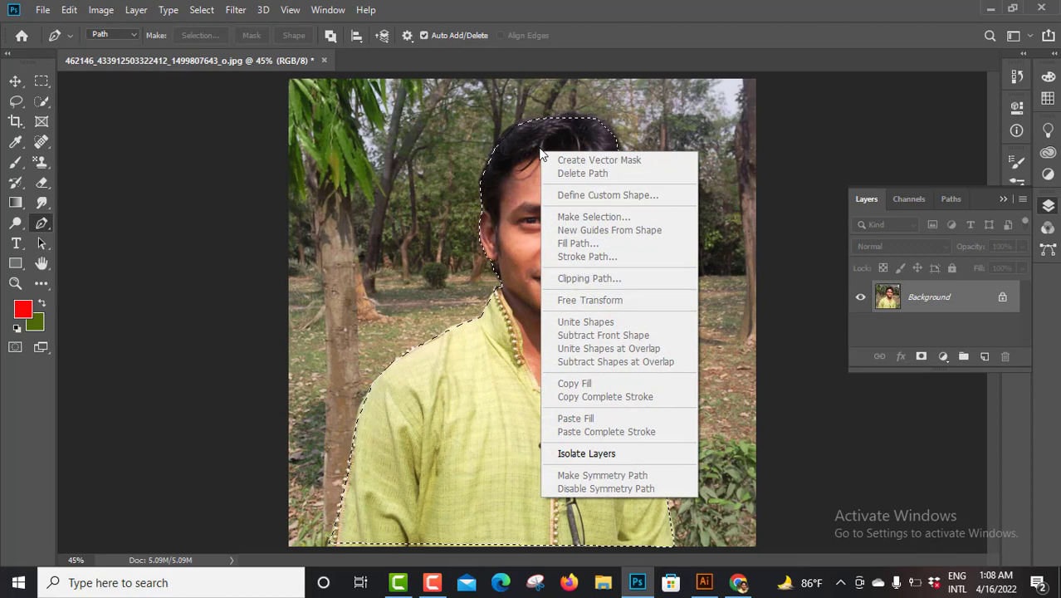
click(540, 143)
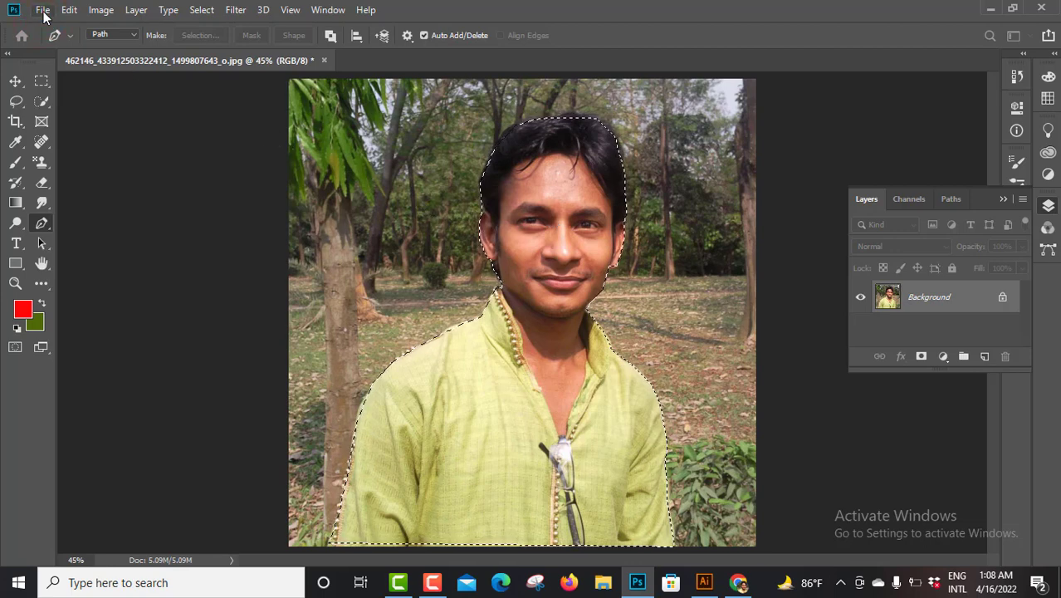
Create a new A4 portrait document, 210 x 297 mm at 300 pixels/inch, in RGB Color with a white background
key(ctrl+n)
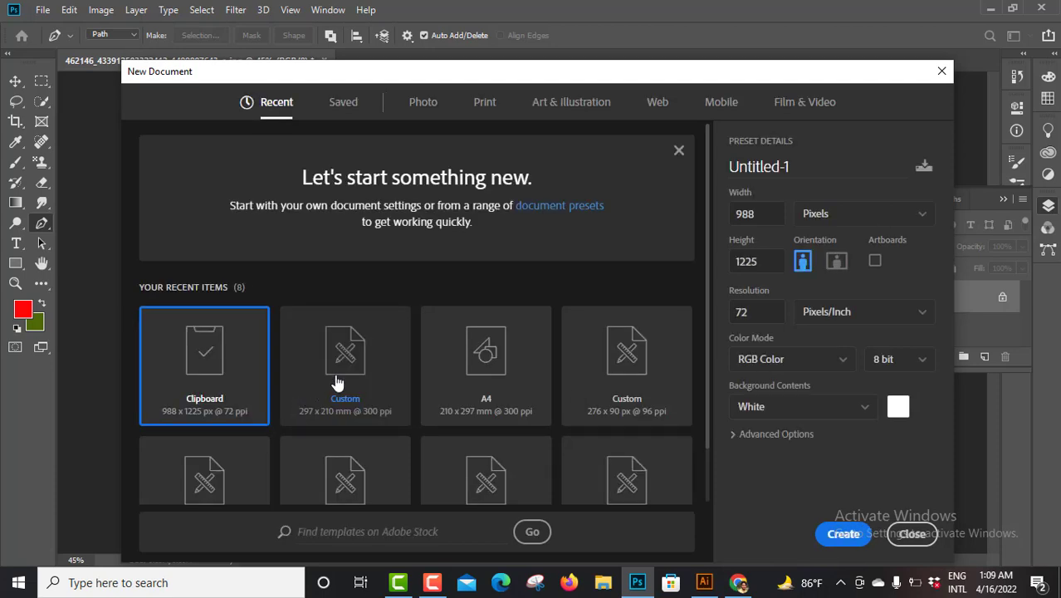
double_click(487, 358)
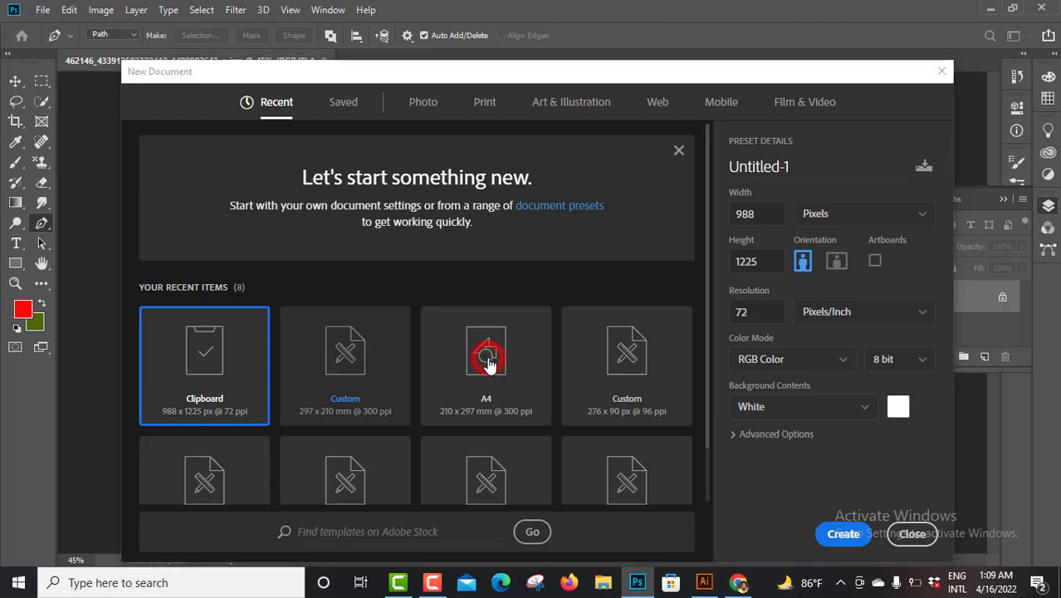
click(487, 359)
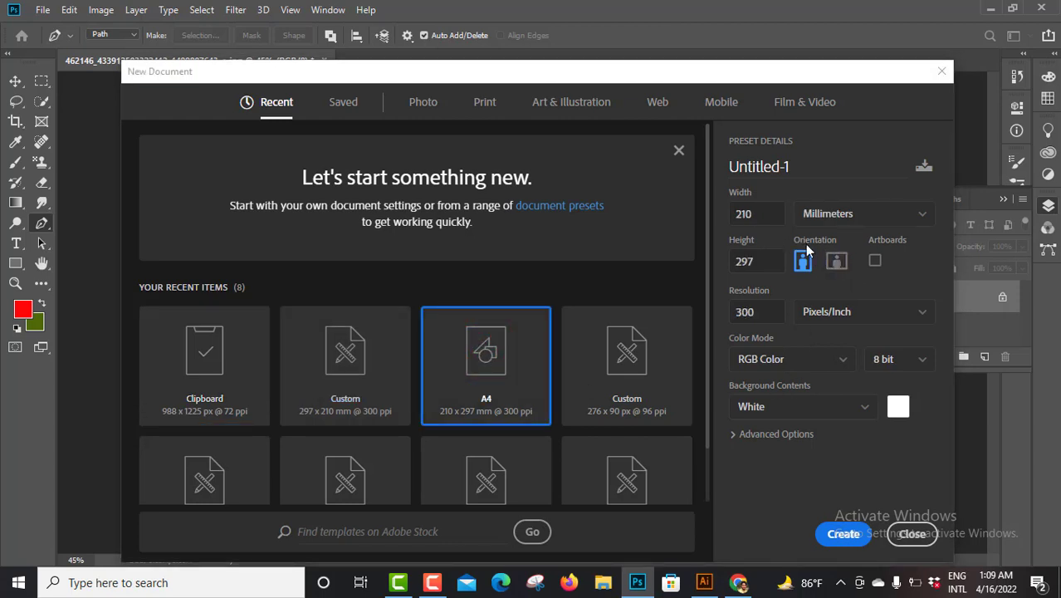
click(850, 535)
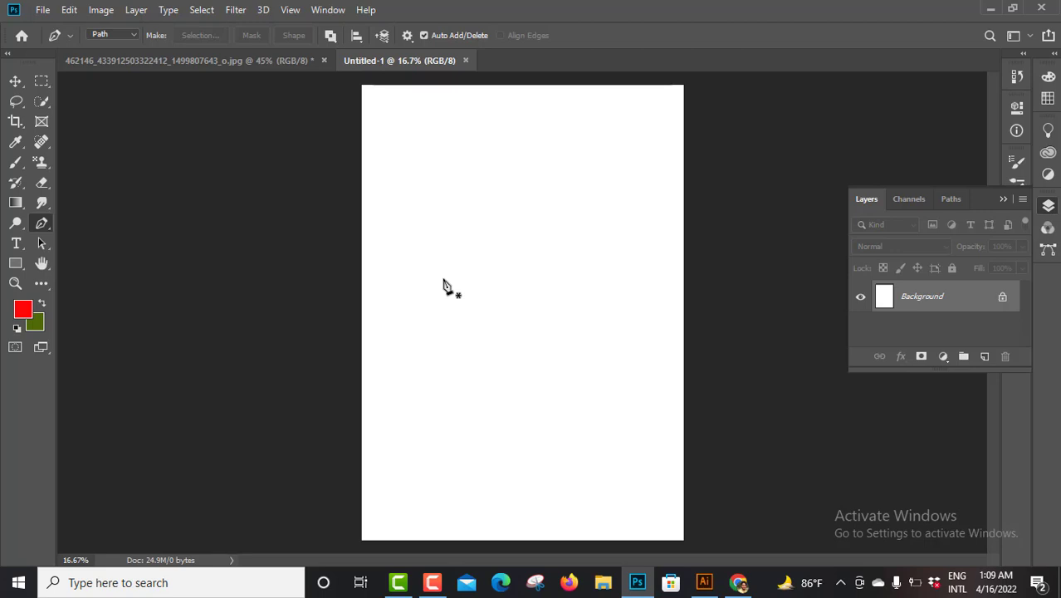
Paste the copied man onto a new layer and move the cutout slightly up, keeping it centred horizontally on the page
key(ctrl+shift+alt+n)
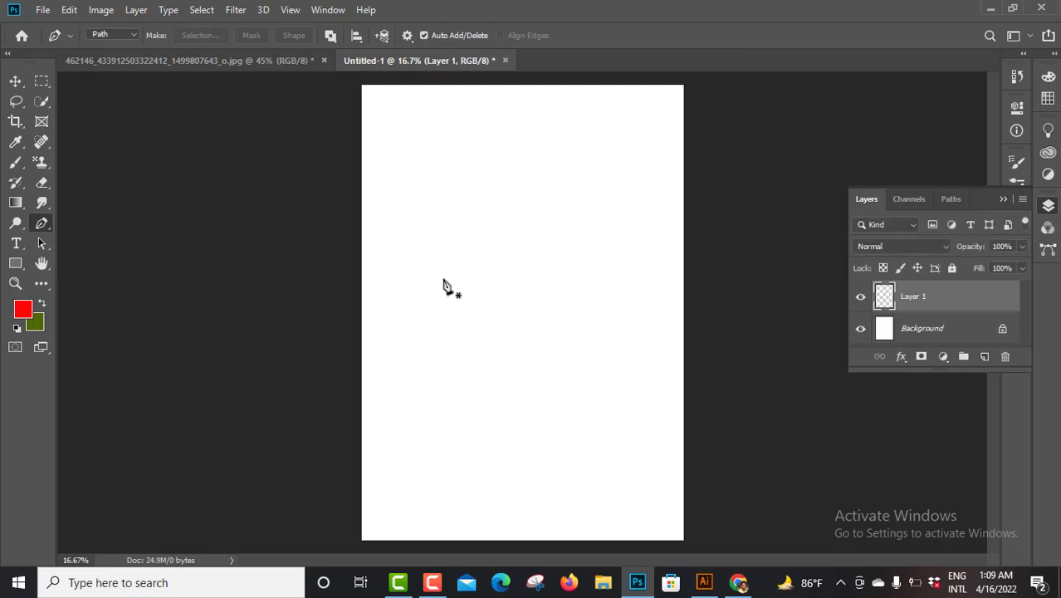
key(ctrl+v)
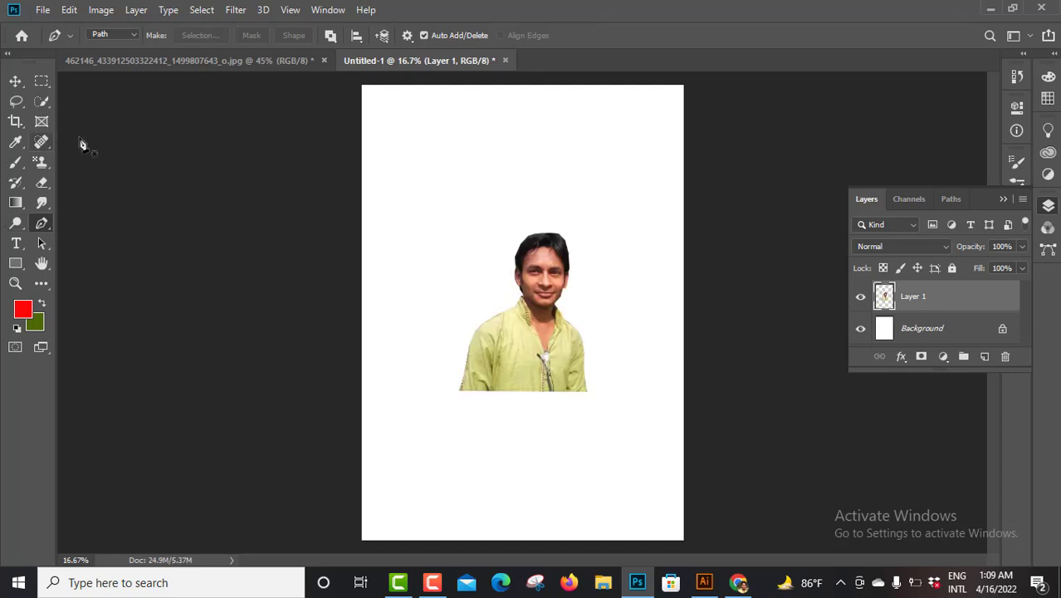
click(15, 81)
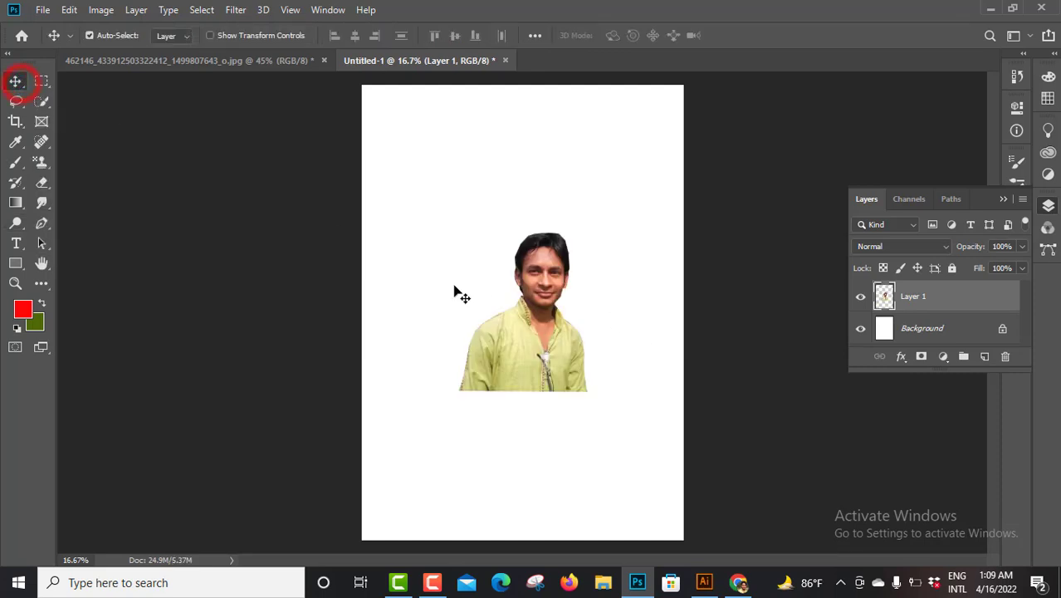
click(539, 323)
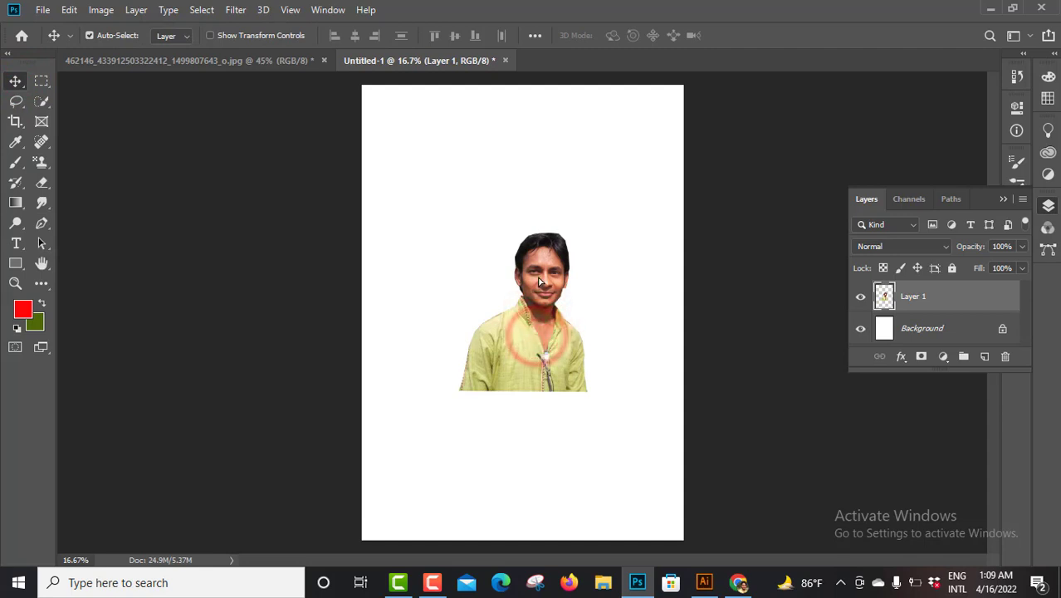
drag(543, 346, 543, 286)
drag(532, 194, 532, 225)
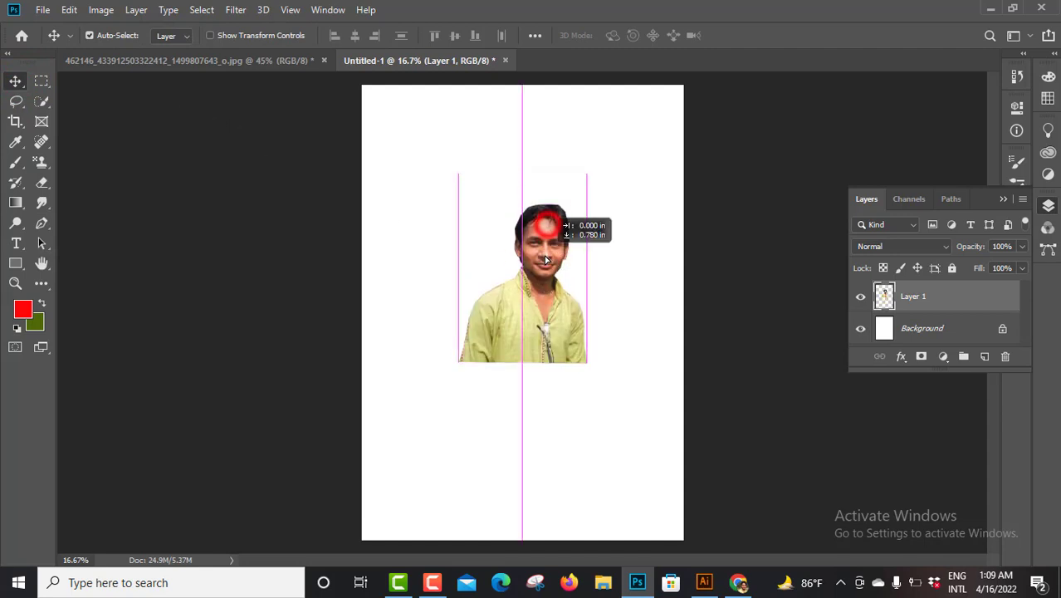
Show the transform controls, scale the man's cutout proportionally about its centre to about 229%, and deselect the layer
click(211, 36)
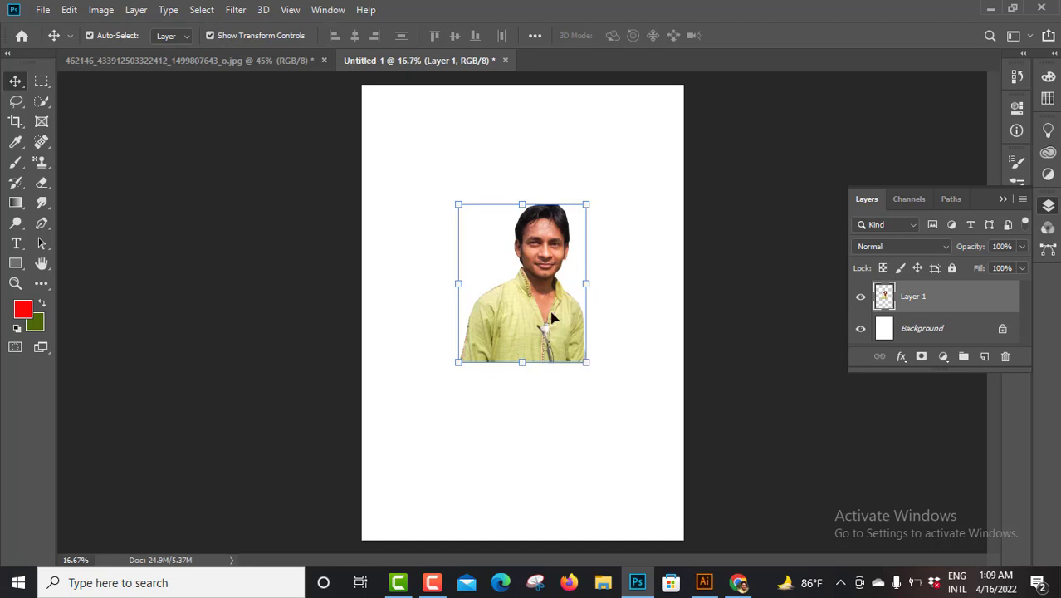
click(587, 364)
drag(607, 397, 669, 477)
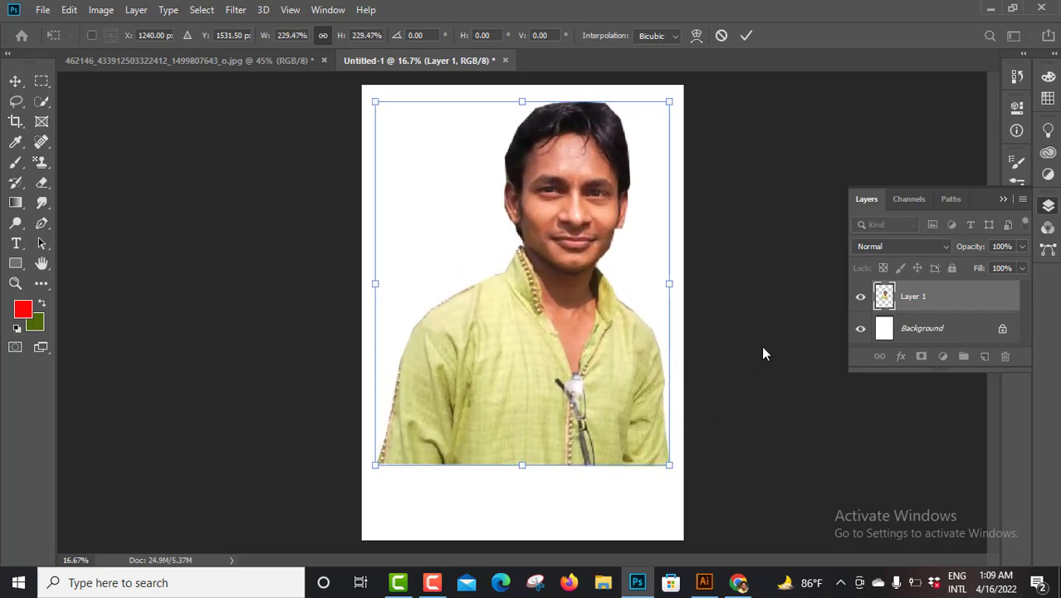
key(Return)
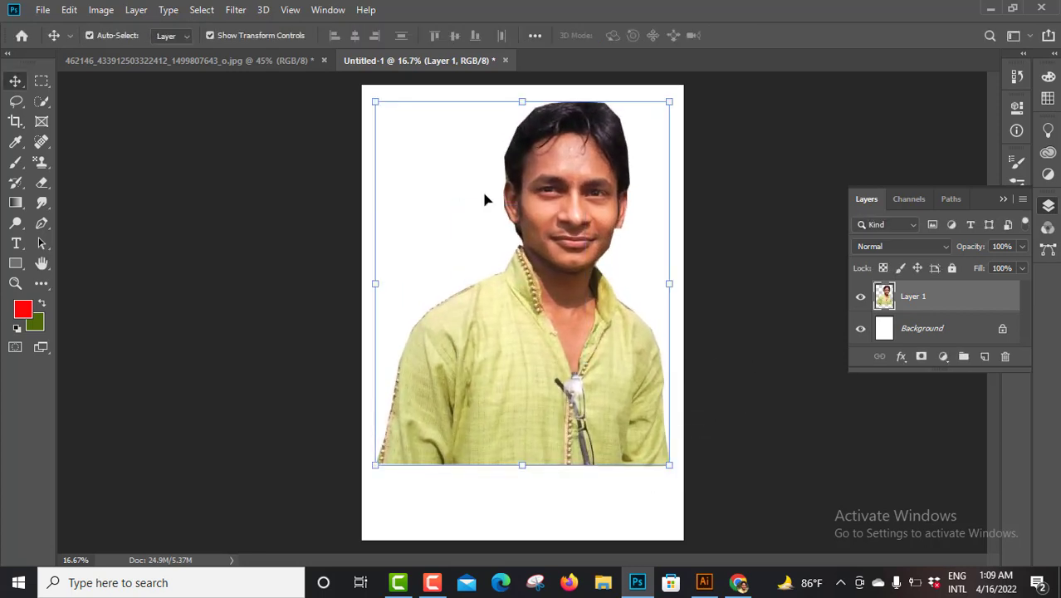
mouse_move(585, 170)
mouse_down()
mouse_move(559, 191)
mouse_move(590, 169)
mouse_up()
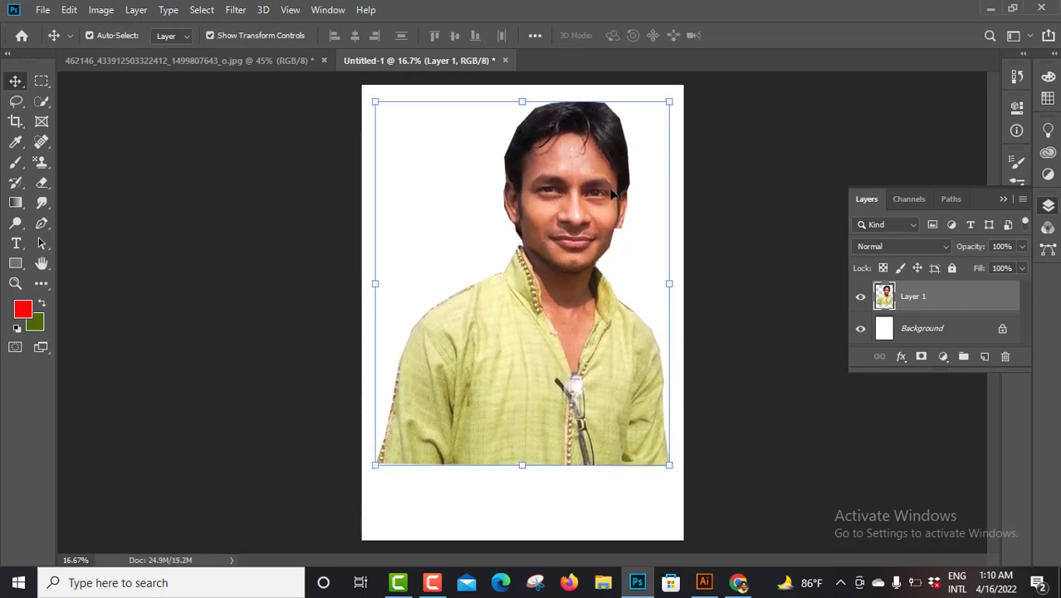
click(771, 360)
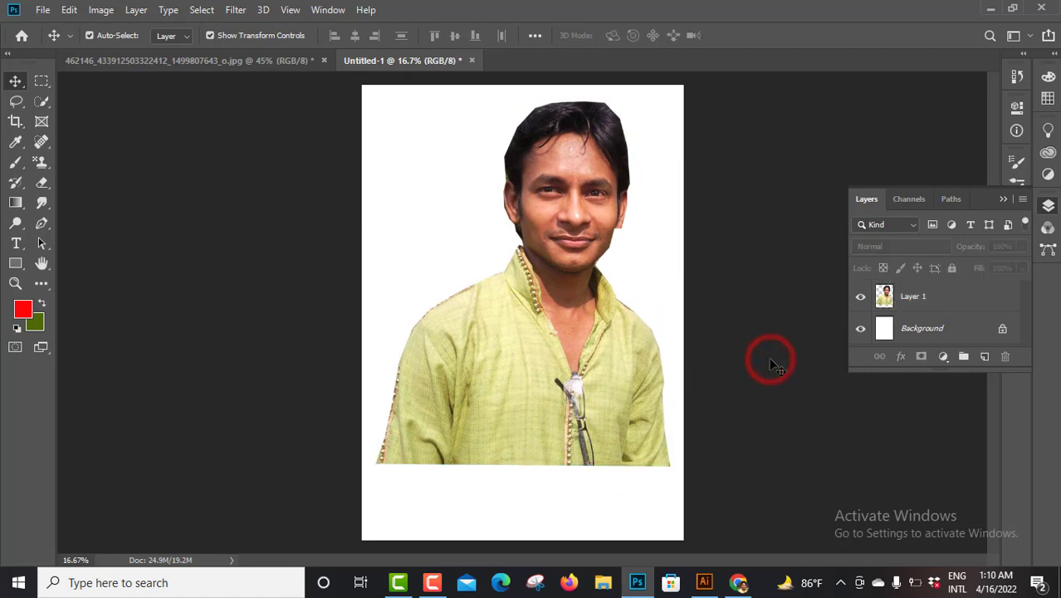
Return to the original photo and rotate the selected man slightly counterclockwise to an angle of about -0.73°
click(209, 59)
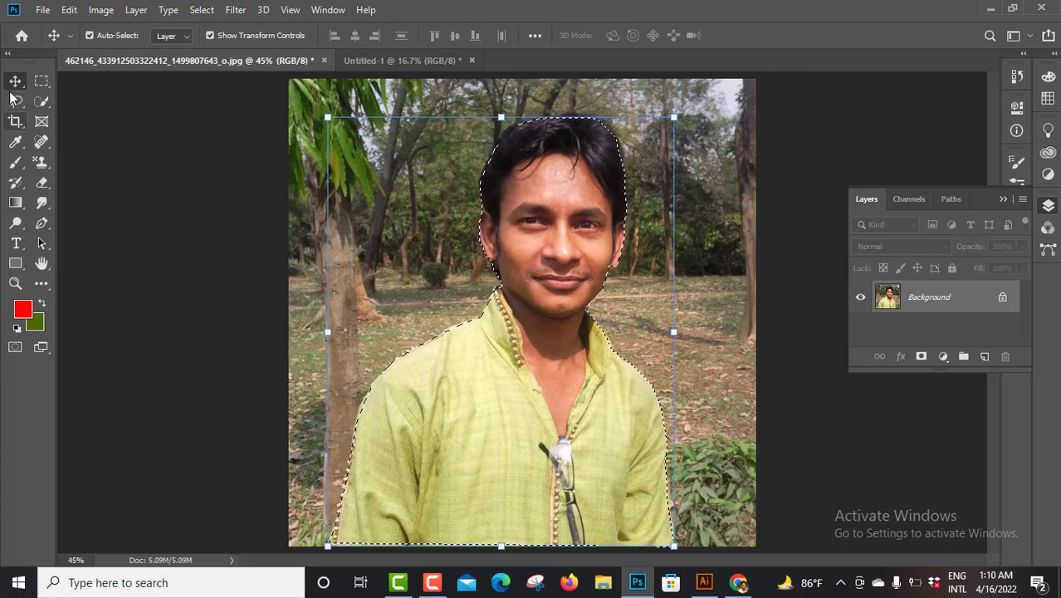
click(688, 116)
drag(707, 184, 659, 154)
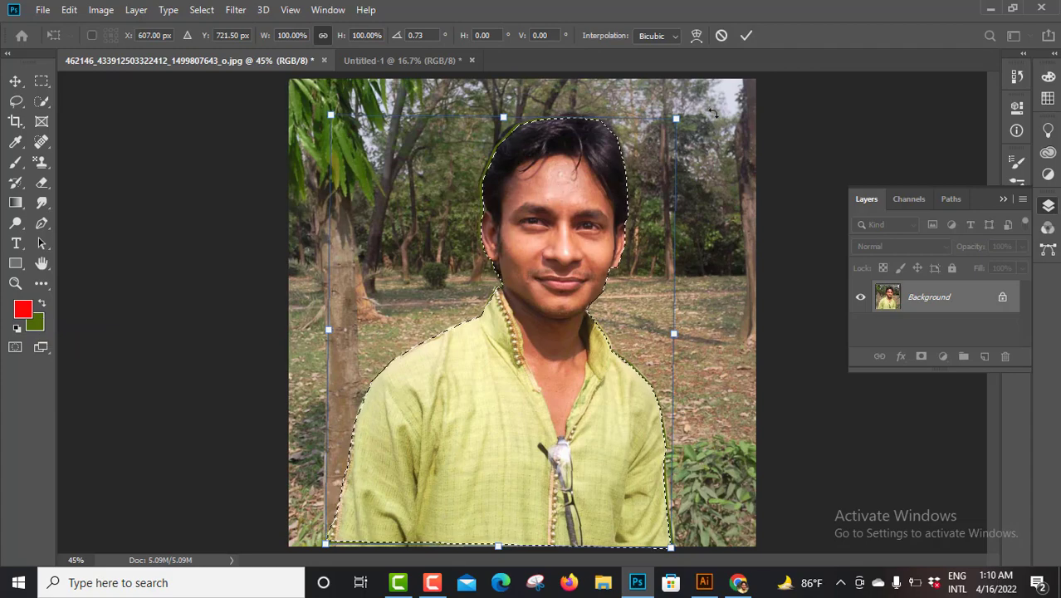
drag(715, 109, 685, 130)
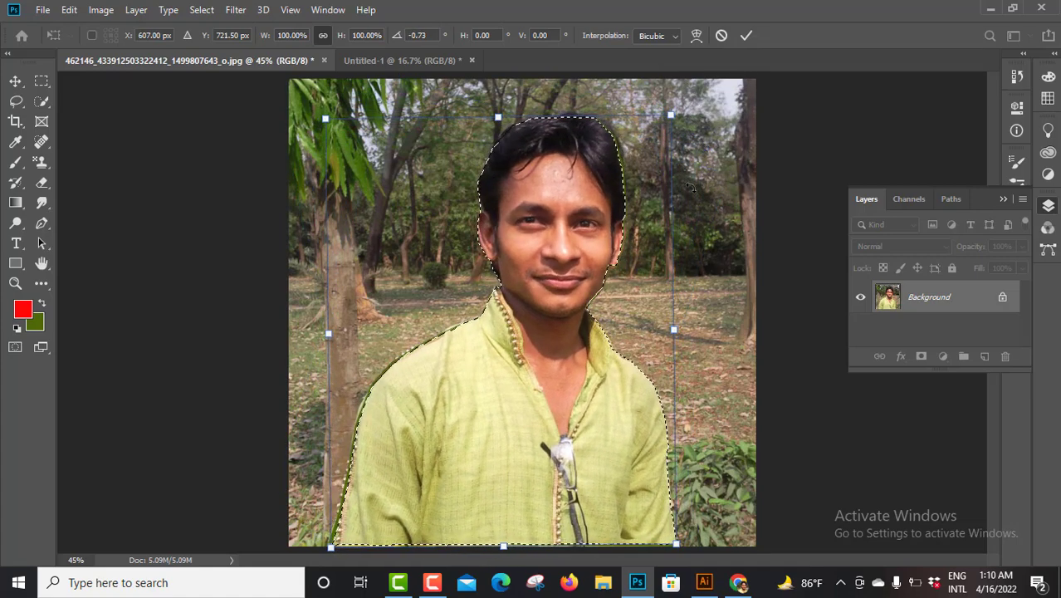